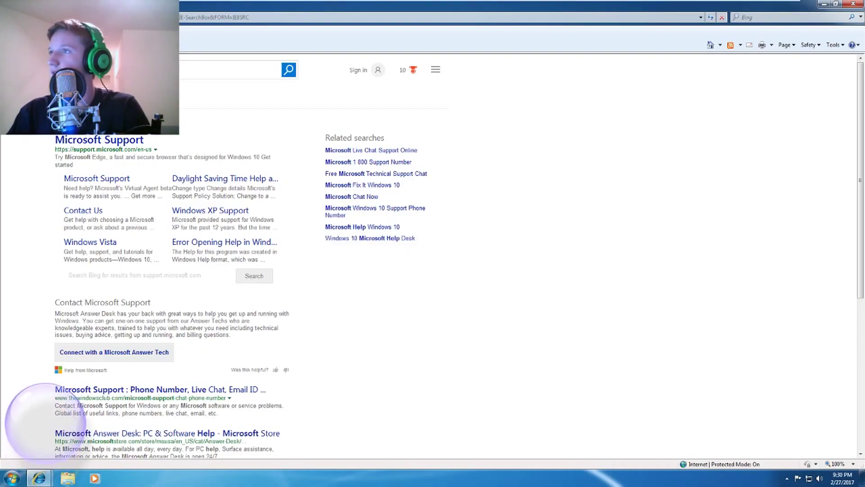
Select the current web address in the Internet Explorer address bar
{"action": "left_click", "coordinate": [202, 16]}
Clear the current web address, then open a new blank tab
{"action": "key", "text": "BackSpace"}
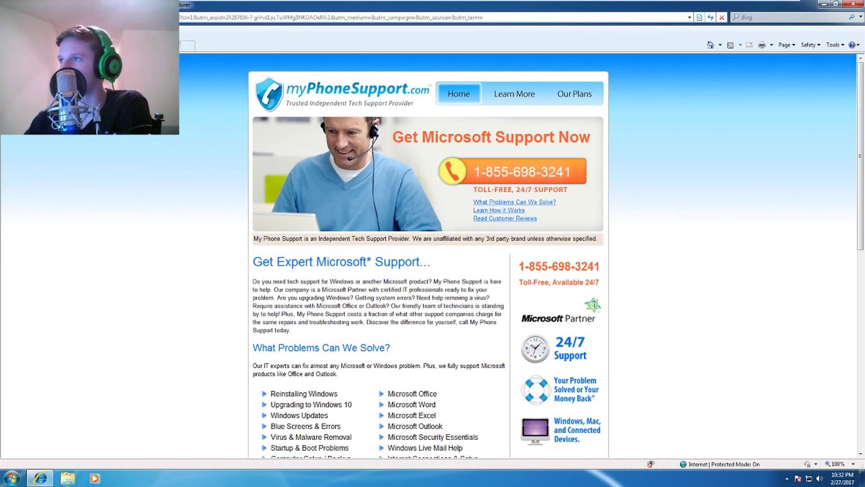
{"action": "key", "text": "ctrl+t"}
{"action": "type", "text": "w"}
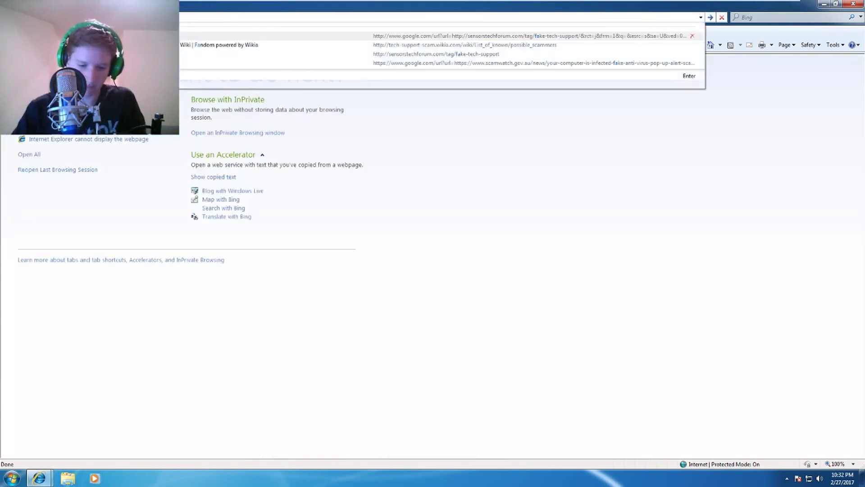
{"action": "type", "text": "w"}
Search for fake name generator and load a random identity on fakenamegenerator.com
{"action": "key", "text": "Return"}
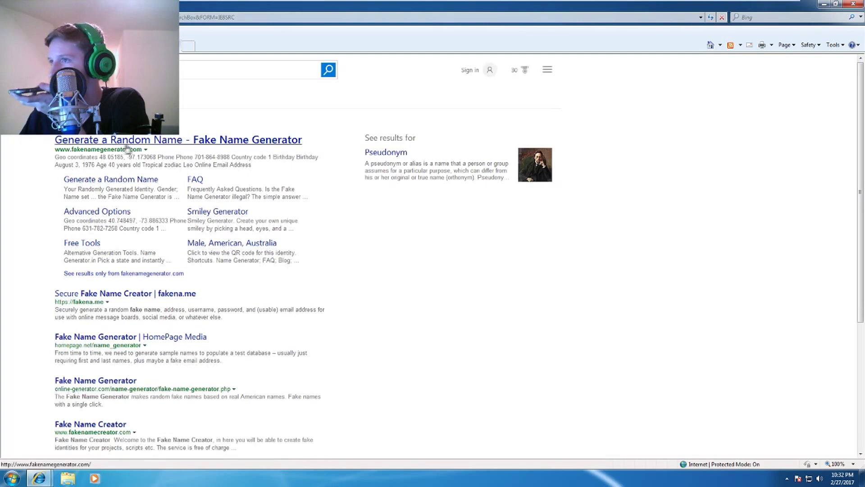
{"action": "left_click", "coordinate": [129, 143]}
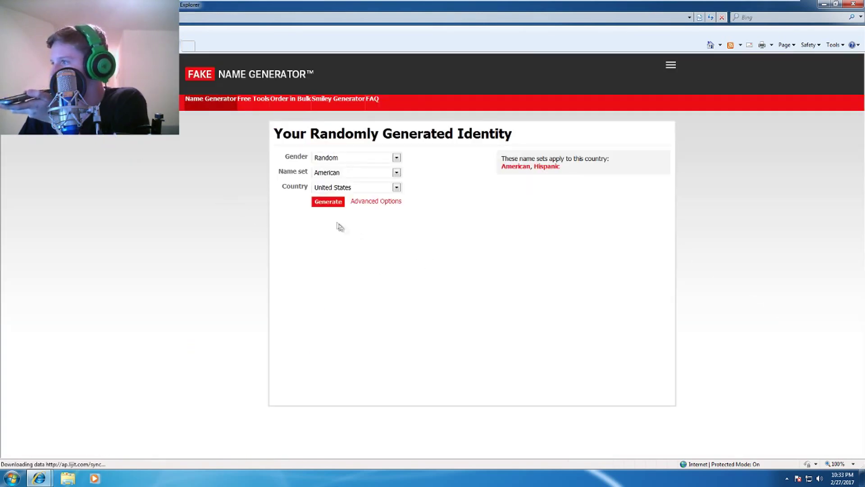
{"action": "left_click", "coordinate": [328, 205]}
{"action": "scroll", "coordinate": [414, 284], "scroll_direction": "down", "scroll_amount": 3}
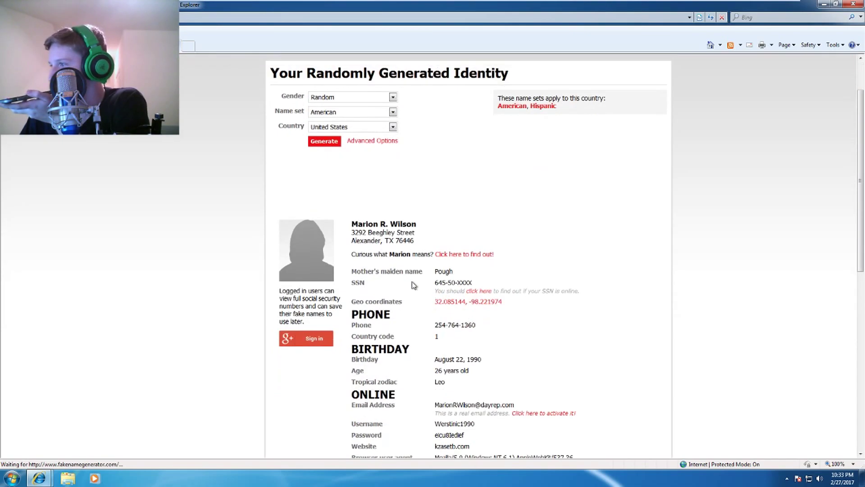
{"action": "scroll", "coordinate": [451, 262], "scroll_direction": "down", "scroll_amount": 2}
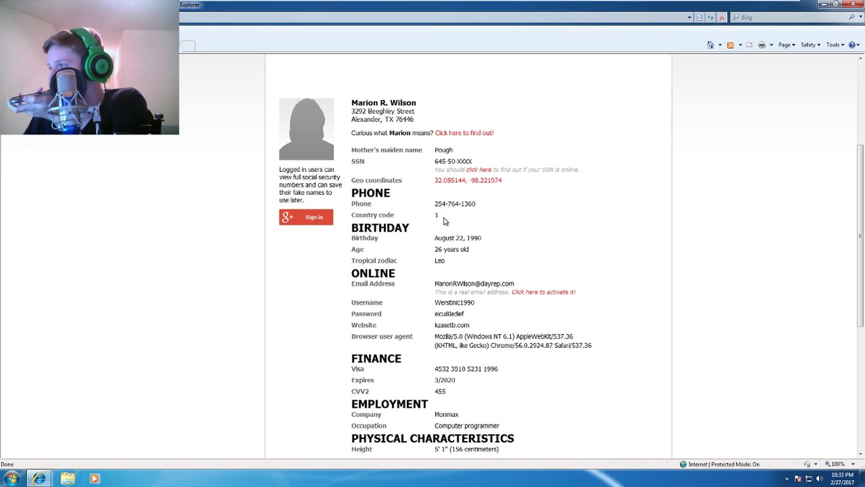
{"action": "scroll", "coordinate": [446, 218], "scroll_direction": "down", "scroll_amount": 2}
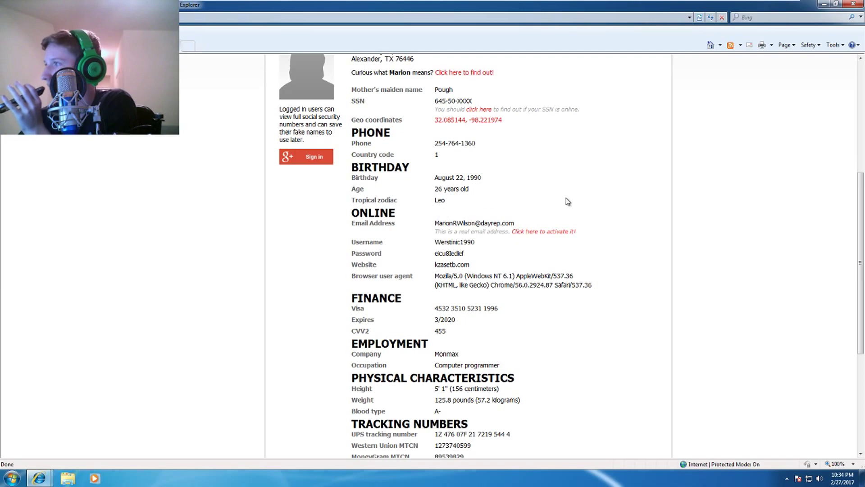
{"action": "scroll", "coordinate": [567, 203], "scroll_direction": "down", "scroll_amount": 2}
{"action": "scroll", "coordinate": [541, 203], "scroll_direction": "down", "scroll_amount": 2}
{"action": "scroll", "coordinate": [507, 237], "scroll_direction": "down", "scroll_amount": 1}
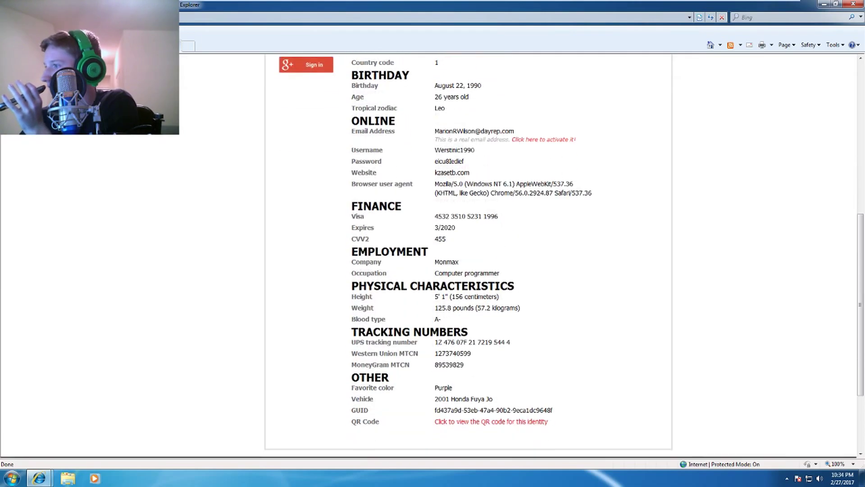
{"action": "scroll", "coordinate": [506, 237], "scroll_direction": "down", "scroll_amount": 2}
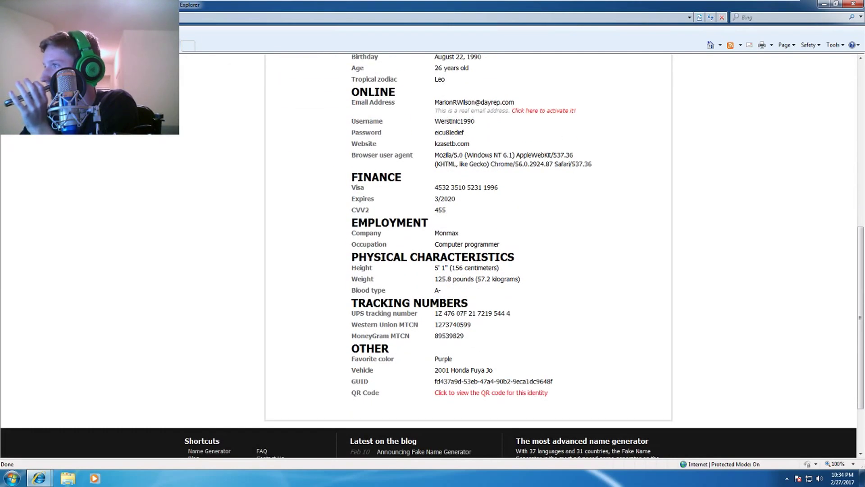
{"action": "scroll", "coordinate": [497, 243], "scroll_direction": "up", "scroll_amount": 2}
{"action": "scroll", "coordinate": [493, 243], "scroll_direction": "up", "scroll_amount": 2}
{"action": "scroll", "coordinate": [480, 233], "scroll_direction": "up", "scroll_amount": 1}
{"action": "scroll", "coordinate": [473, 226], "scroll_direction": "up", "scroll_amount": 2}
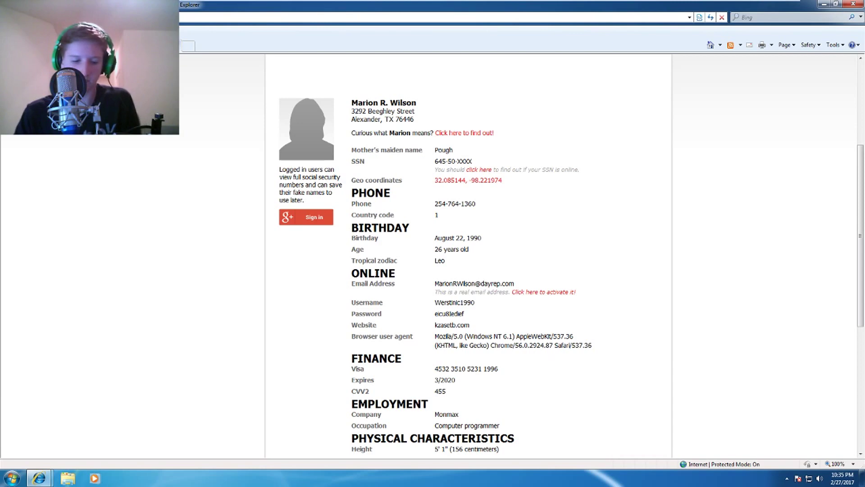
Close only the Fake Name Generator tab, returning to myPhoneSupport.com
{"action": "left_click", "coordinate": [853, 4]}
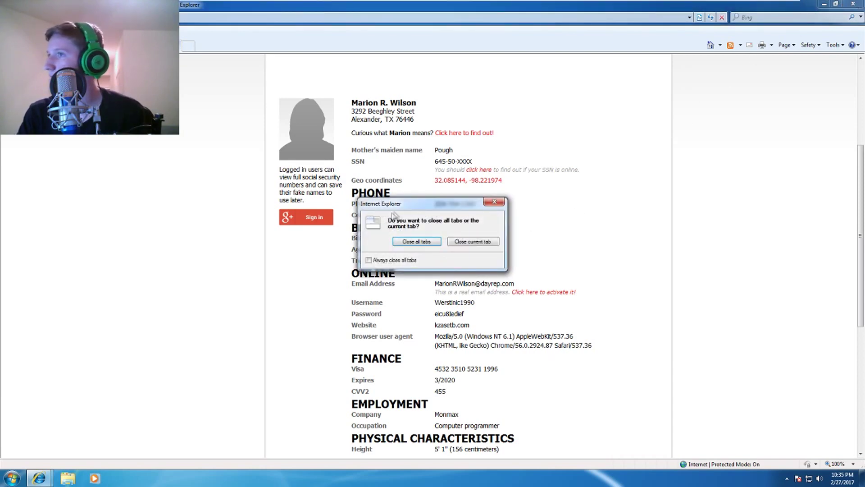
{"action": "left_click", "coordinate": [473, 241]}
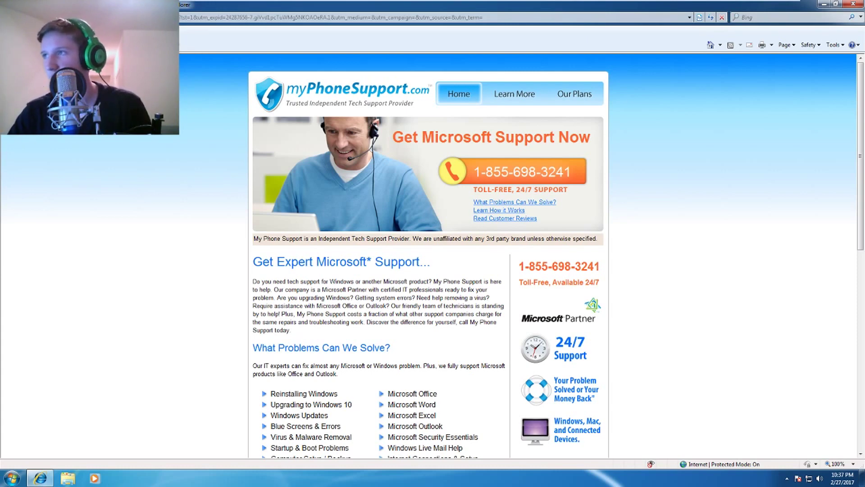
Open a blank new tab, ready for another web address
{"action": "key", "text": "ctrl+t"}
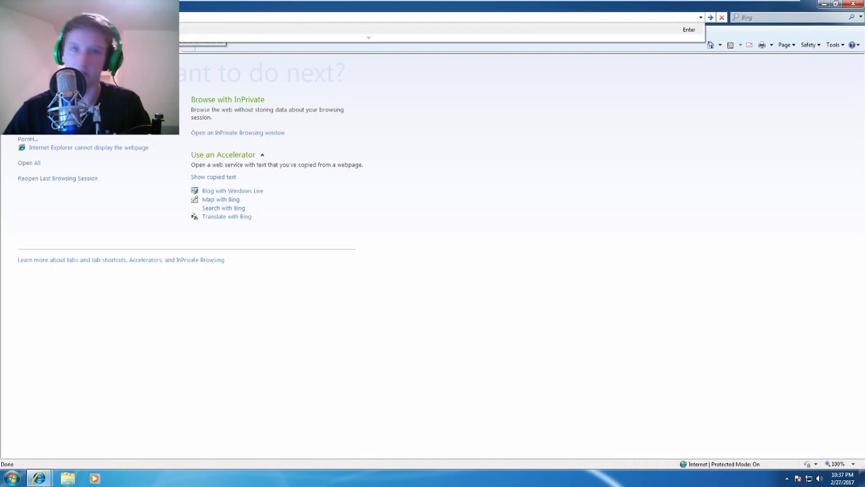
{"action": "type", "text": "h"}
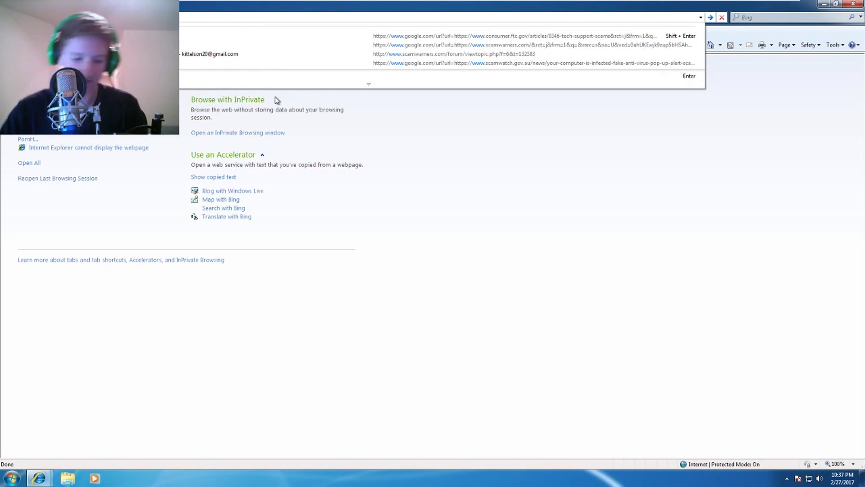
Clear the address suggestions and load the logmein123.com LogMeIn Rescue site
{"action": "key", "text": "BackSpace"}
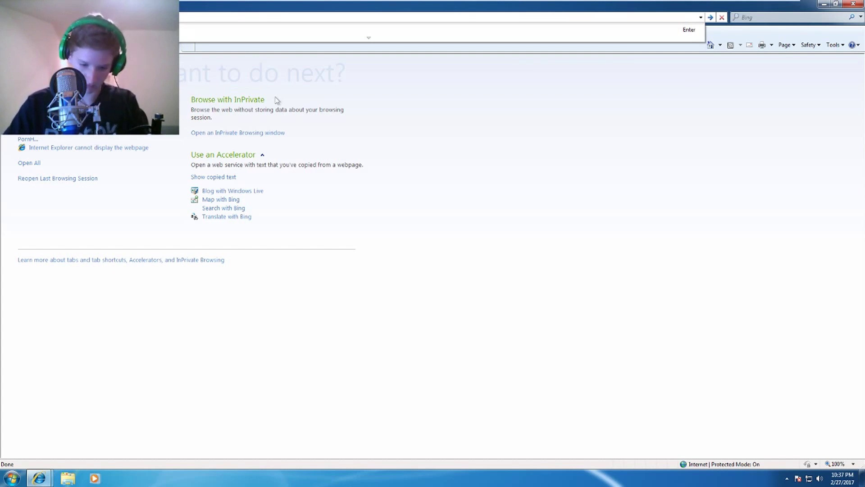
{"action": "key", "text": "Return"}
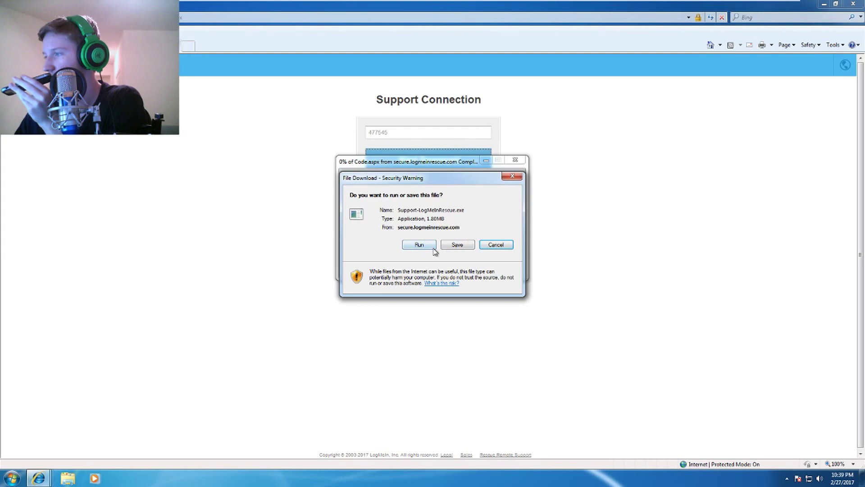
Run the LogMeIn Rescue Applet through download, security and UAC prompts, then reposition its chat window
{"action": "left_click", "coordinate": [428, 247]}
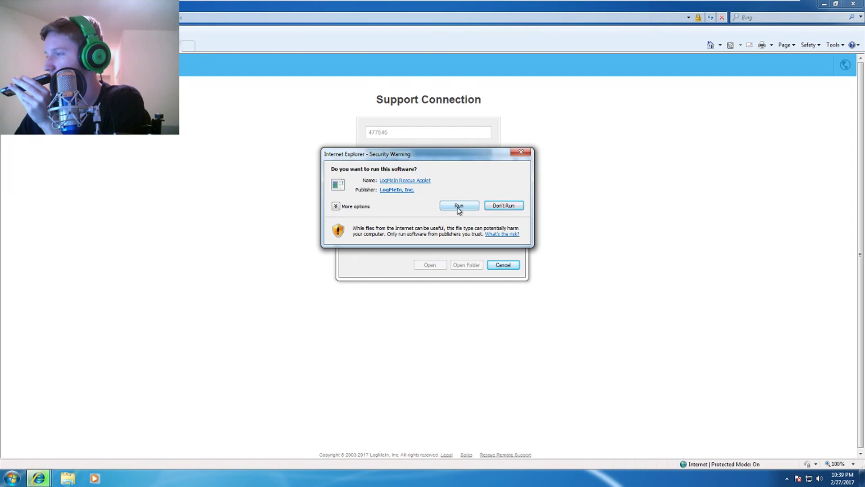
{"action": "left_click", "coordinate": [458, 206]}
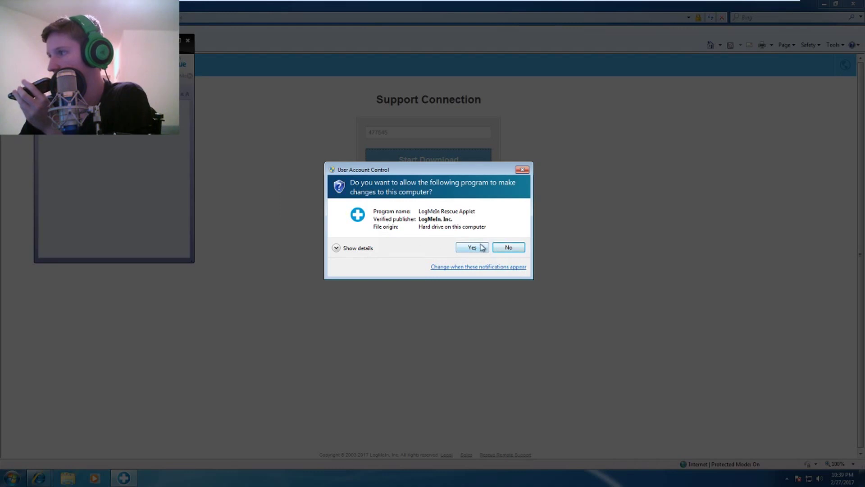
{"action": "left_click", "coordinate": [472, 247]}
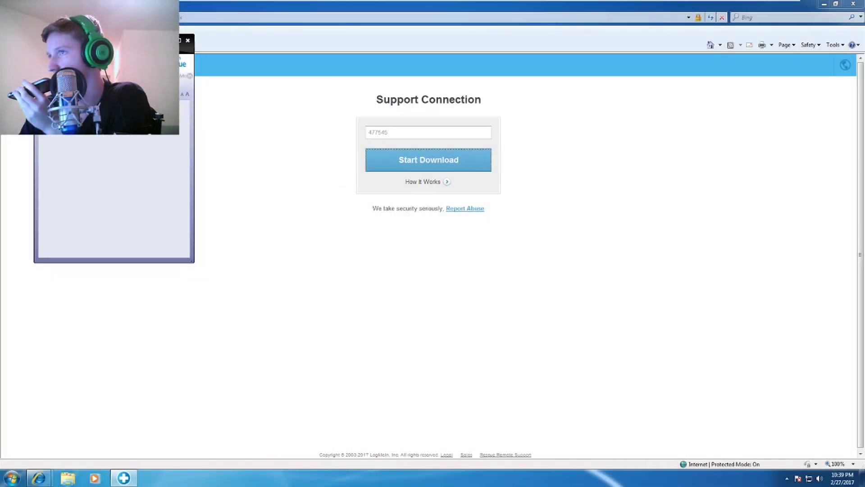
{"action": "left_click_drag", "start_coordinate": [140, 72], "coordinate": [223, 120]}
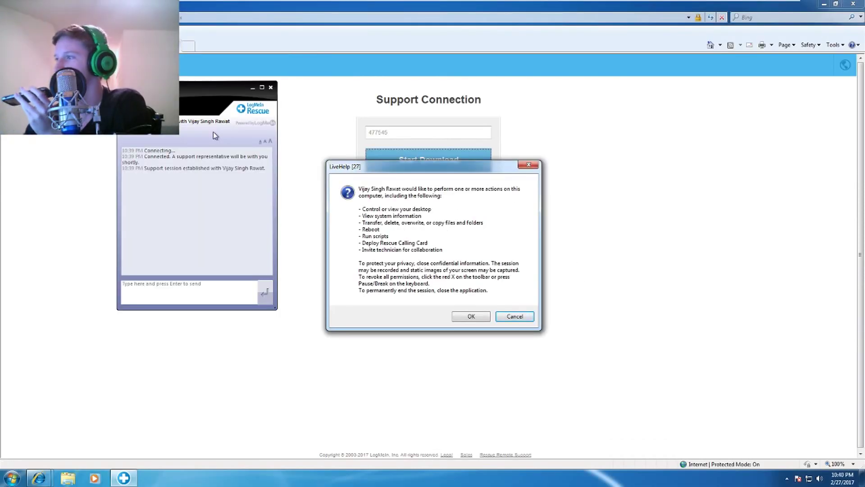
Grant the technician the requested LiveHelp permissions, then close the browser window
{"action": "left_click", "coordinate": [471, 317]}
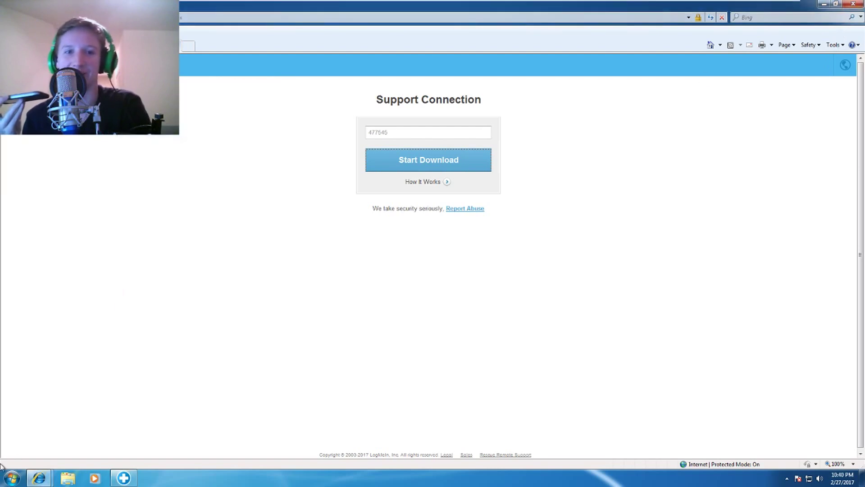
{"action": "key", "text": "alt+F4"}
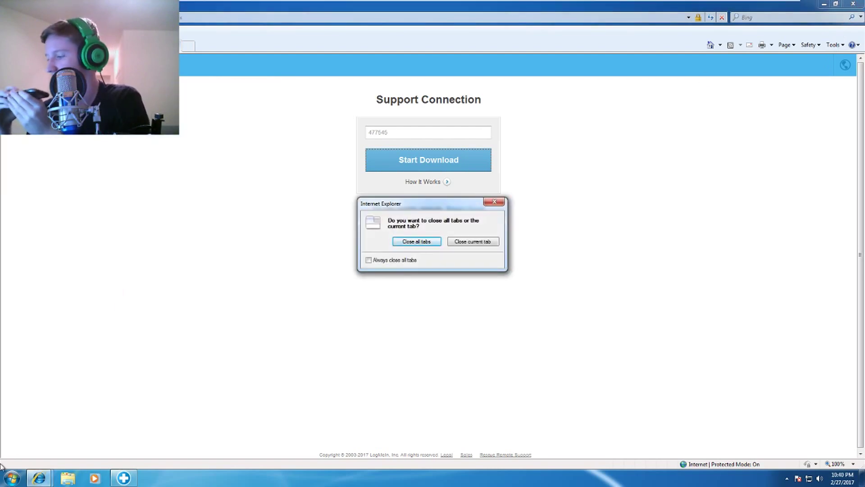
Close all browser tabs and move the Rescue chat window further right
{"action": "left_click", "coordinate": [412, 245]}
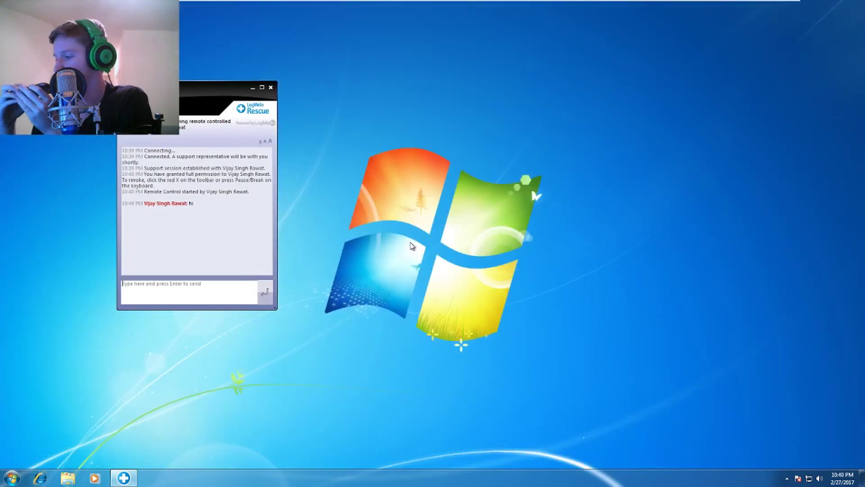
{"action": "left_click_drag", "start_coordinate": [216, 108], "coordinate": [321, 81]}
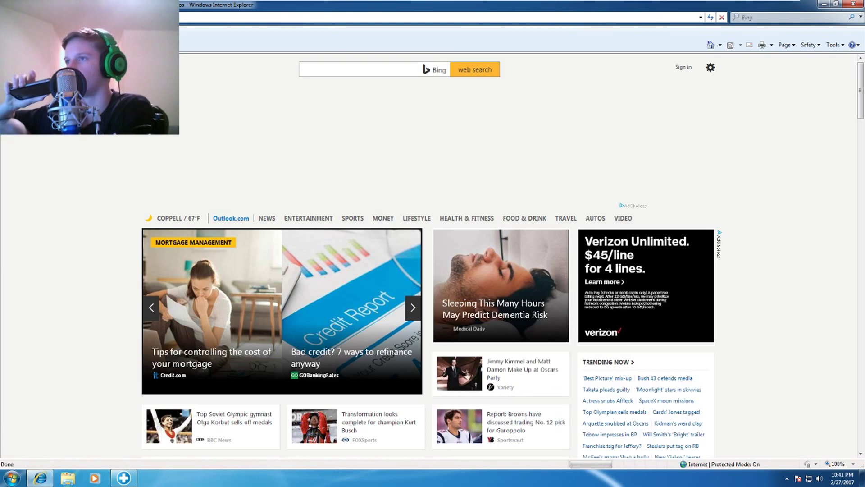
Go to youtube.com and enable the Menu Bar from the toolbar context menu
{"action": "key", "text": "Return"}
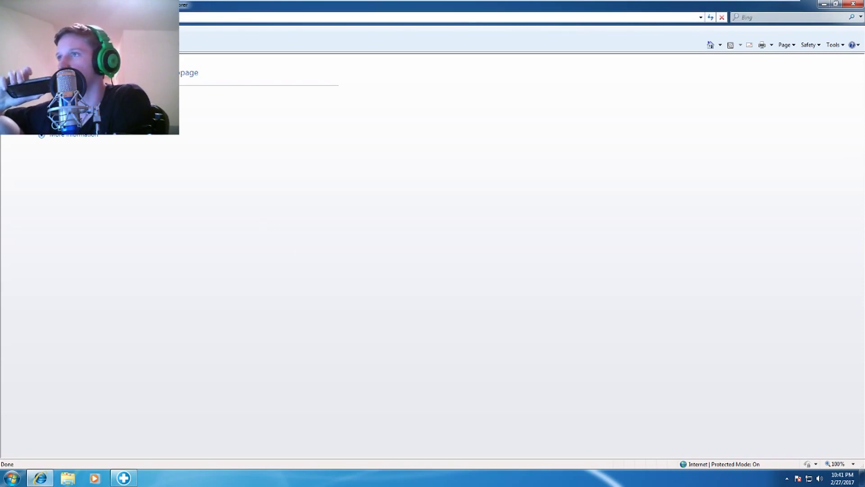
{"action": "type", "text": "go"}
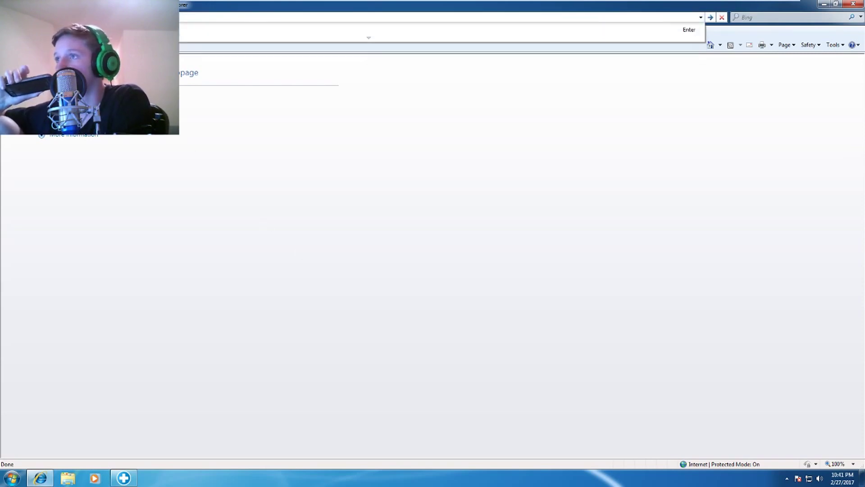
{"action": "key", "text": "Return"}
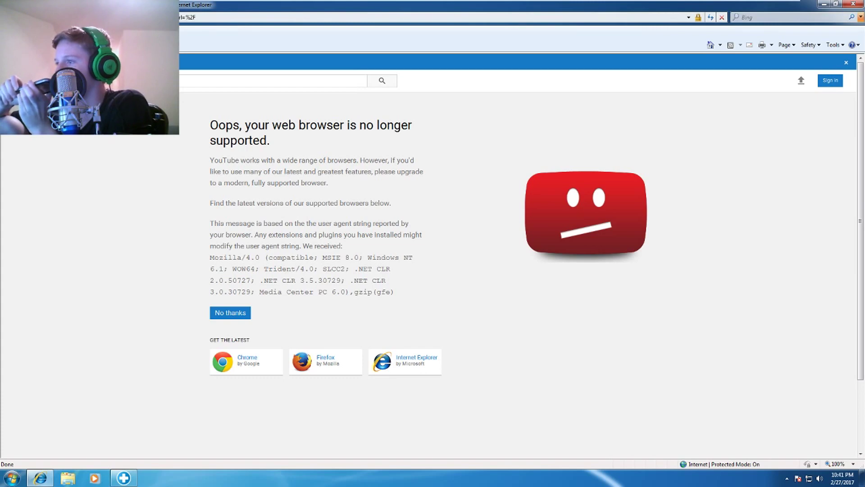
{"action": "right_click", "coordinate": [230, 42]}
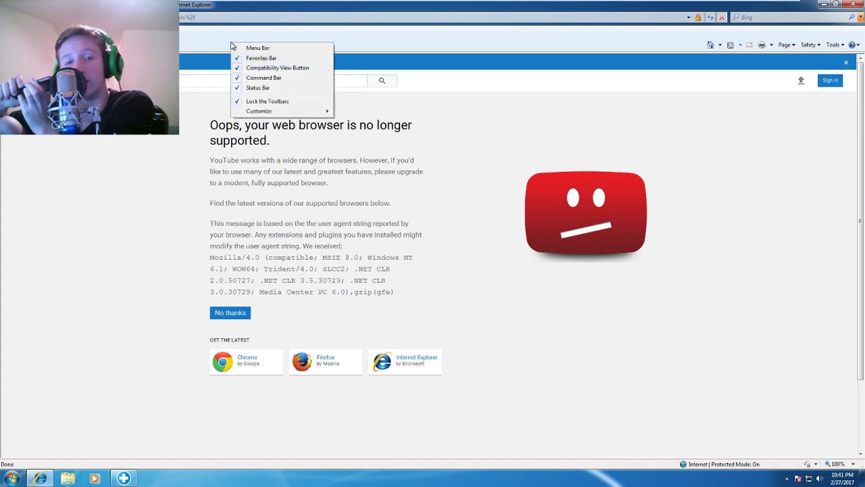
{"action": "left_click", "coordinate": [257, 48]}
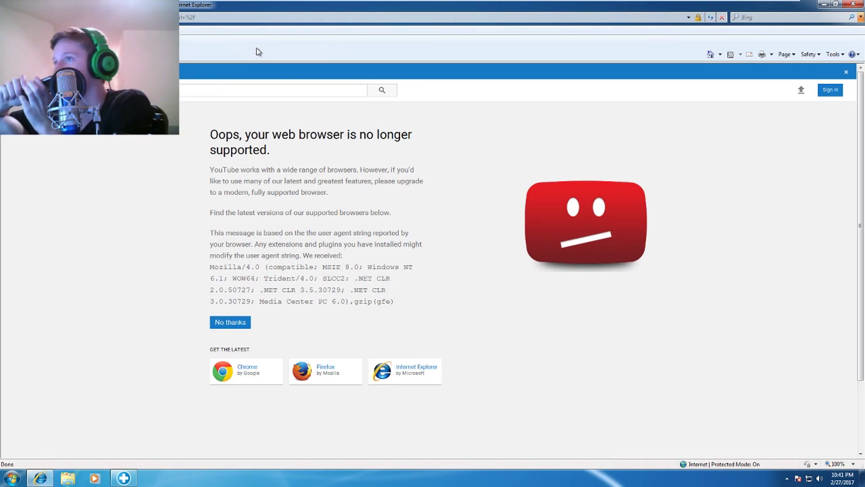
{"action": "left_click", "coordinate": [192, 47]}
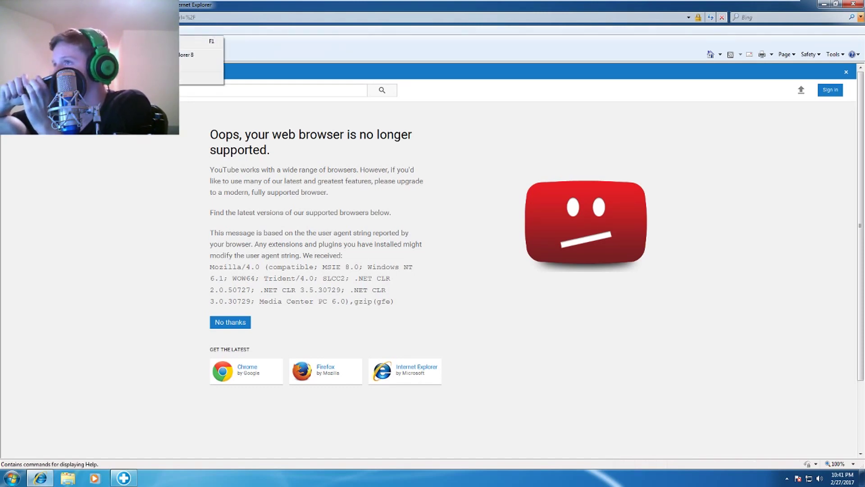
{"action": "left_click", "coordinate": [200, 79]}
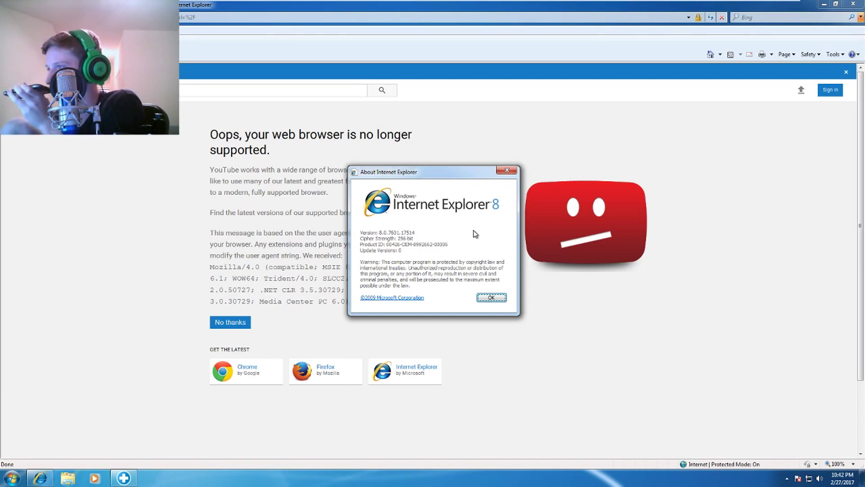
{"action": "left_click", "coordinate": [506, 171]}
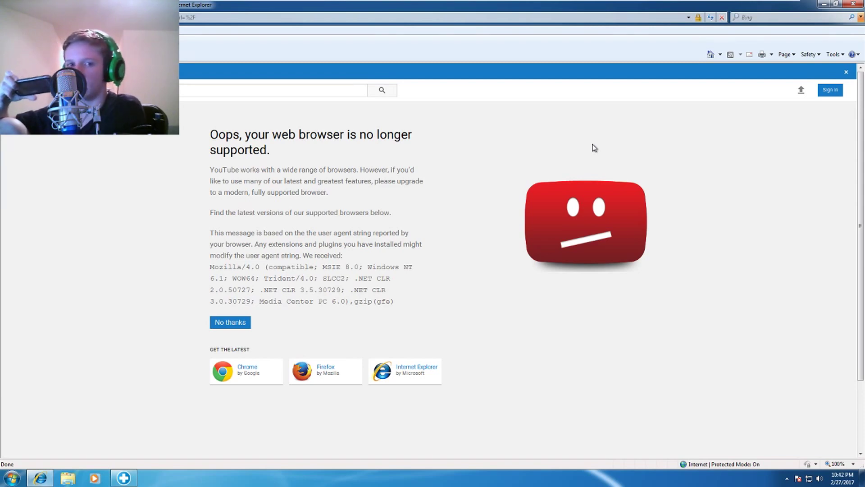
{"action": "left_click", "coordinate": [853, 4]}
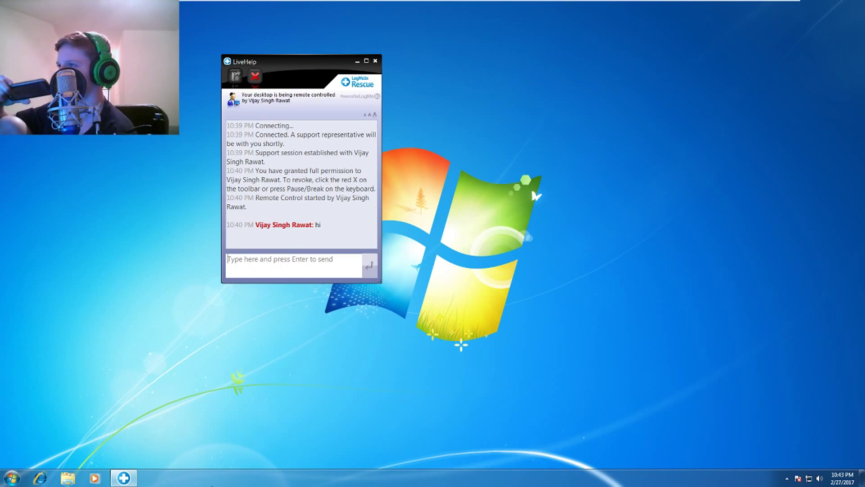
Expand the hidden notification-area icons on the taskbar
{"action": "left_click", "coordinate": [786, 478]}
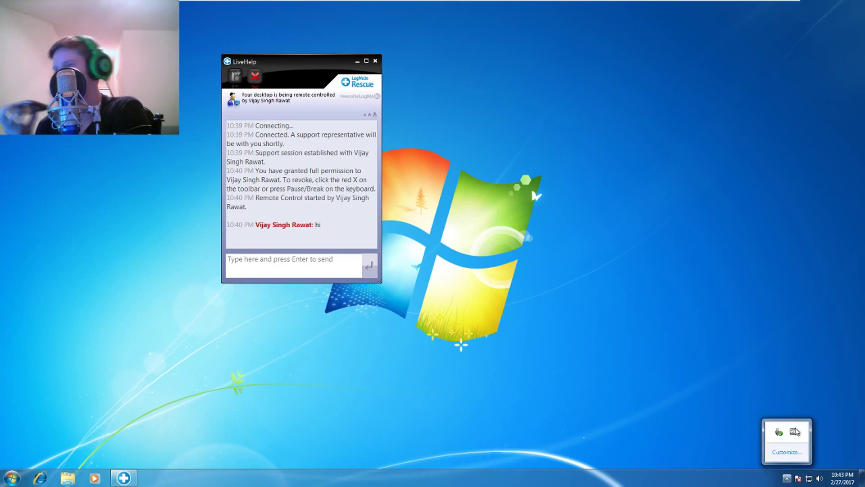
{"action": "left_click", "coordinate": [712, 441]}
{"action": "left_click", "coordinate": [798, 479]}
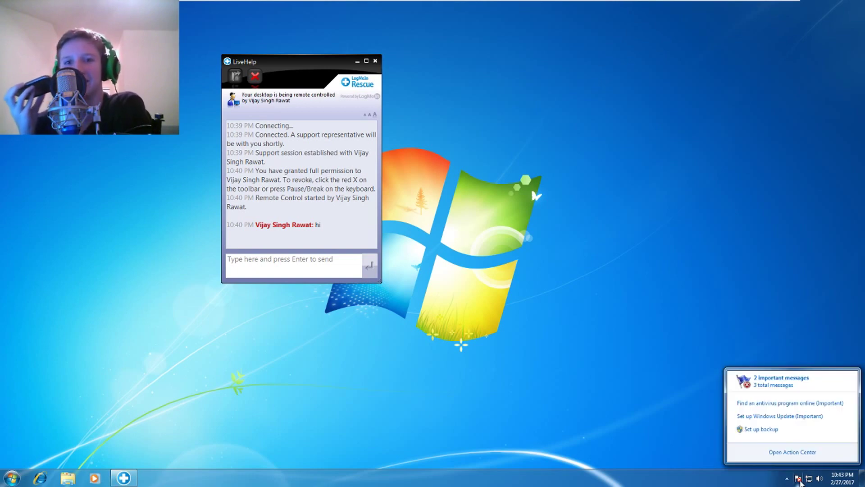
{"action": "left_click", "coordinate": [785, 451]}
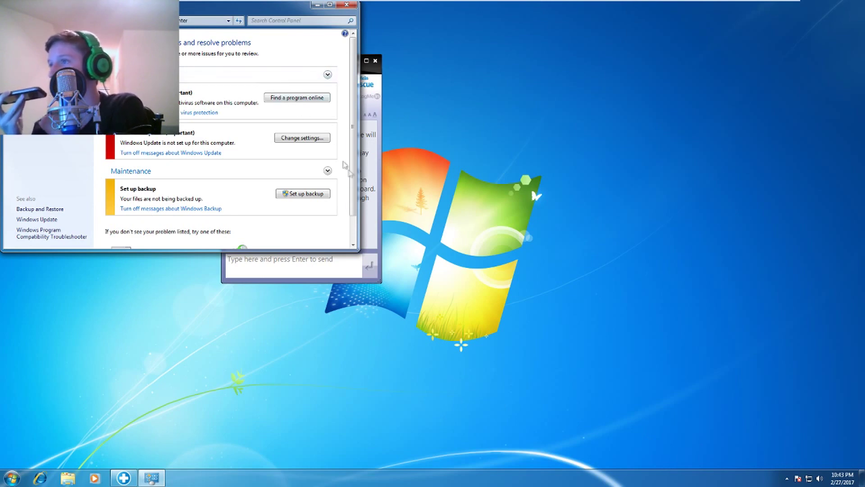
{"action": "left_click_drag", "start_coordinate": [357, 210], "coordinate": [357, 245]}
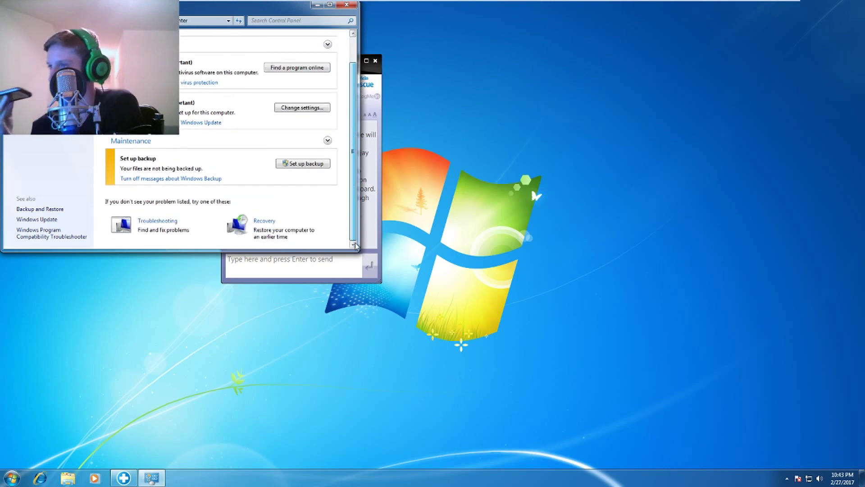
{"action": "left_click_drag", "start_coordinate": [357, 243], "coordinate": [351, 185]}
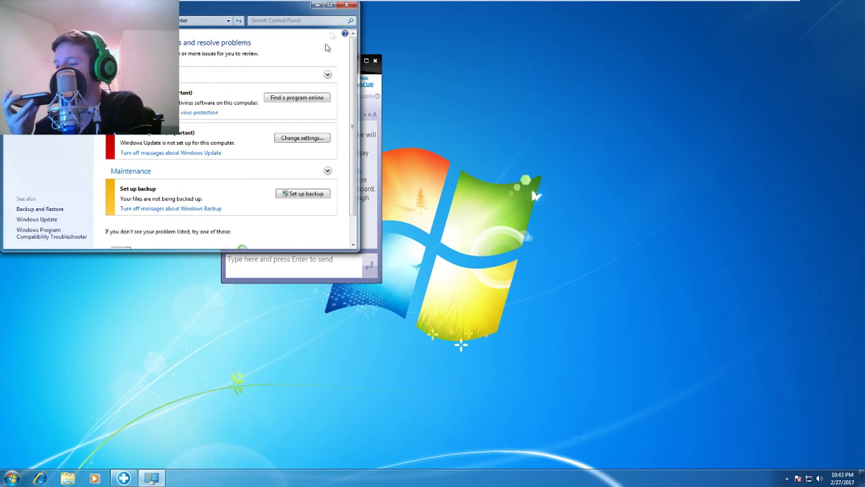
{"action": "left_click", "coordinate": [346, 5]}
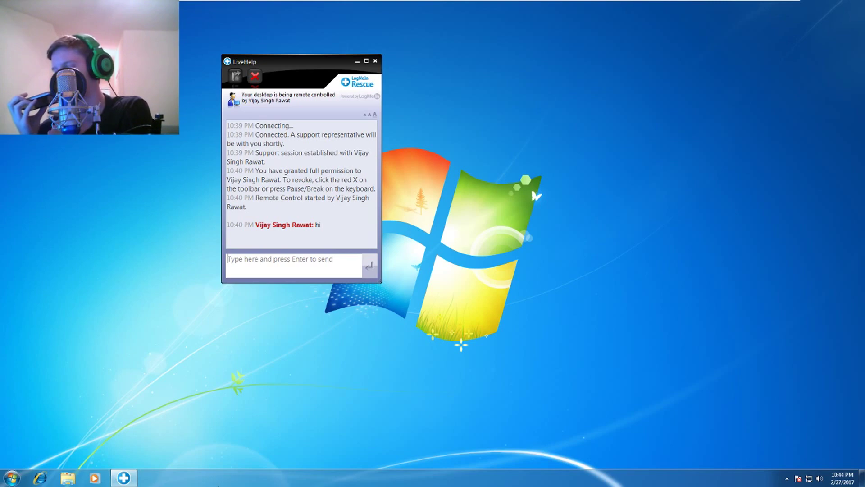
{"action": "left_click", "coordinate": [12, 478]}
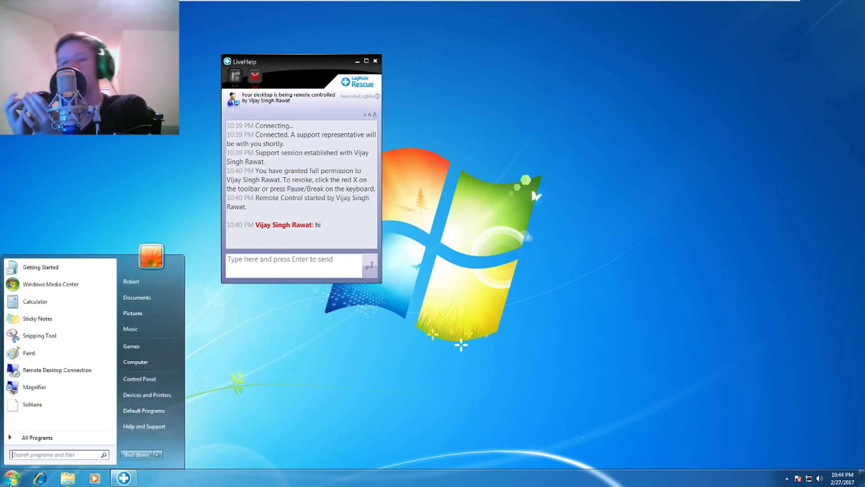
{"action": "left_click", "coordinate": [135, 362]}
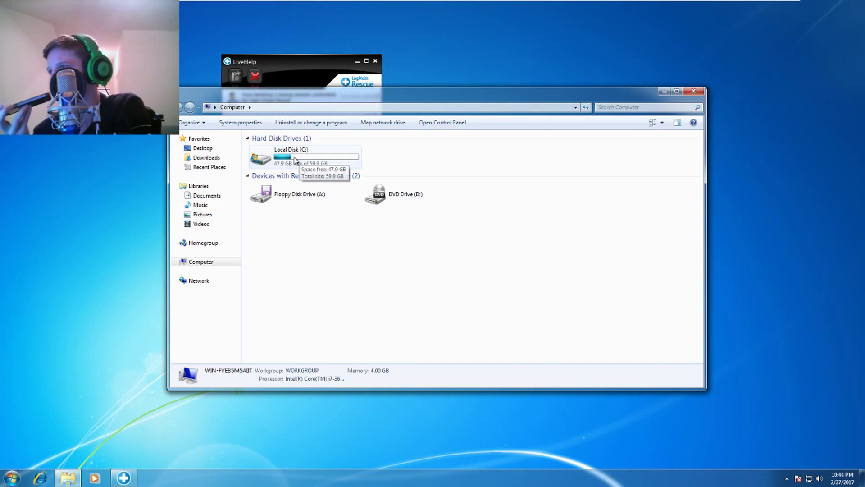
{"action": "left_click", "coordinate": [692, 92]}
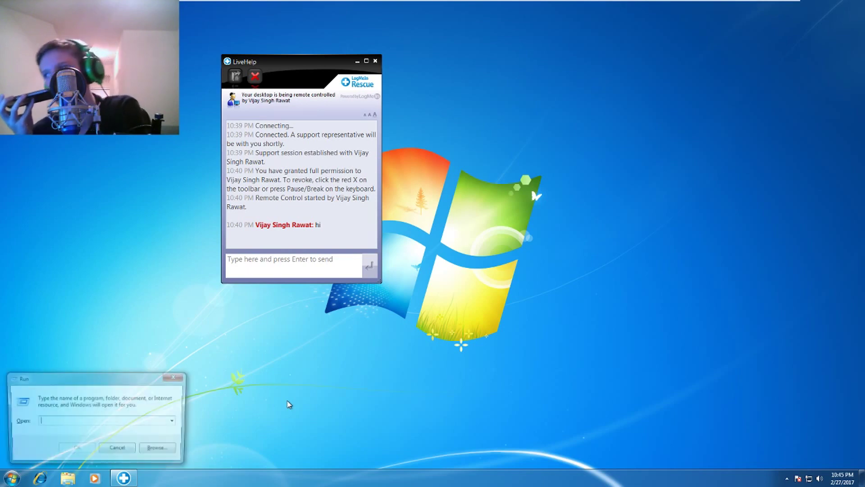
Launch System Information with msinfo32 from the Run dialog
{"action": "key", "text": "super+r"}
{"action": "type", "text": "msinfo"}
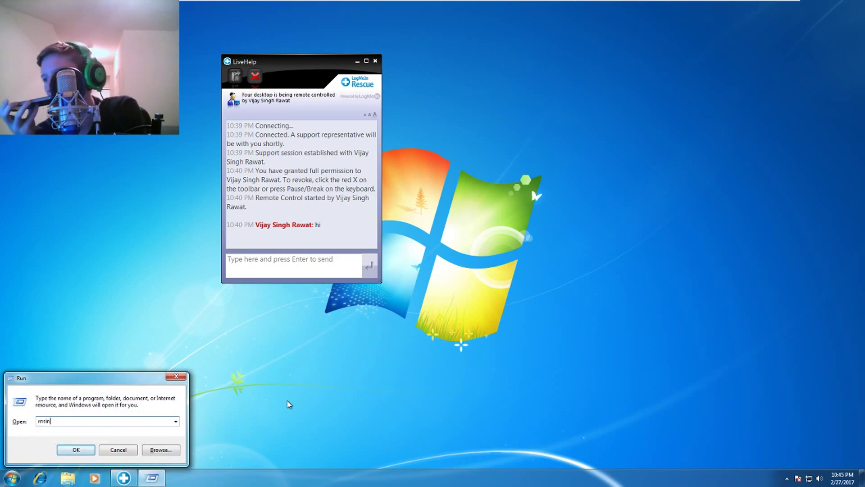
{"action": "type", "text": "32"}
{"action": "key", "text": "Return"}
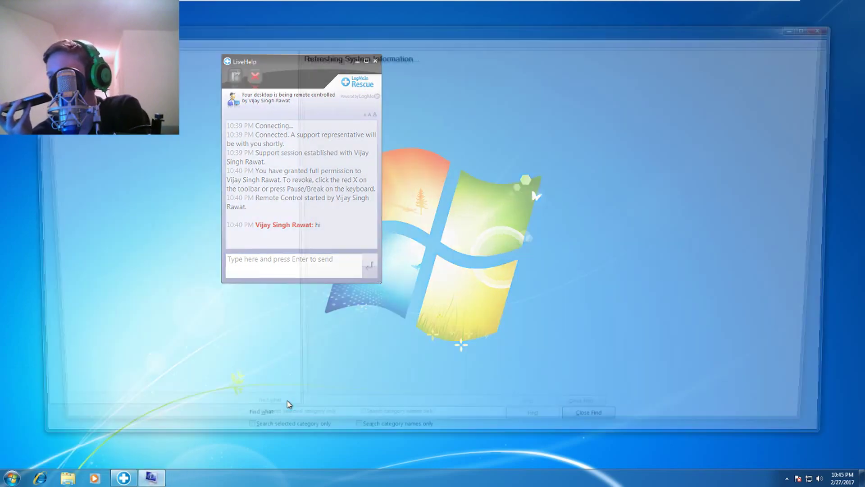